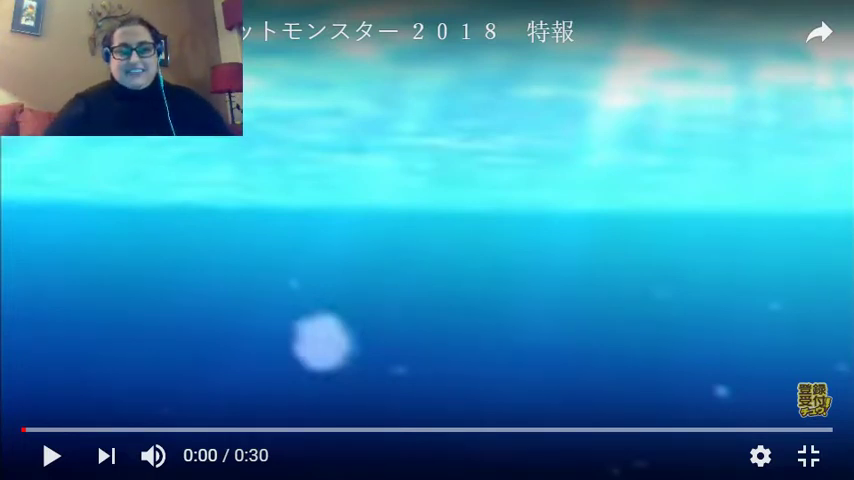
pyautogui.press('space')
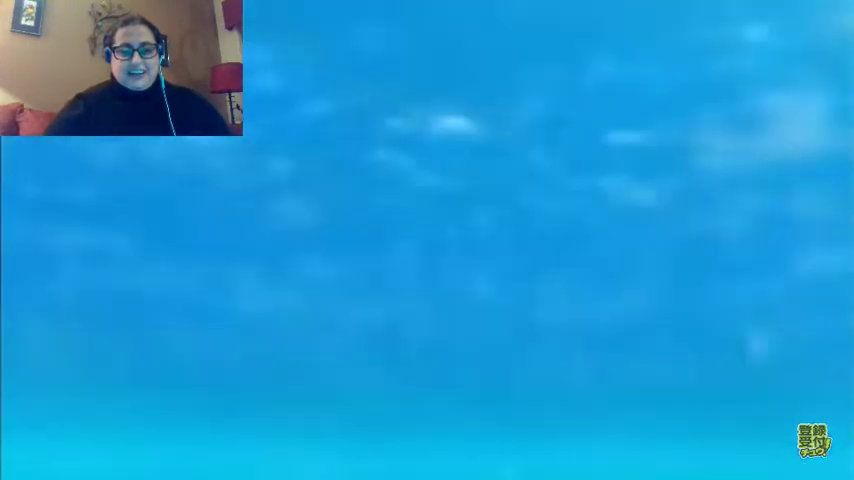